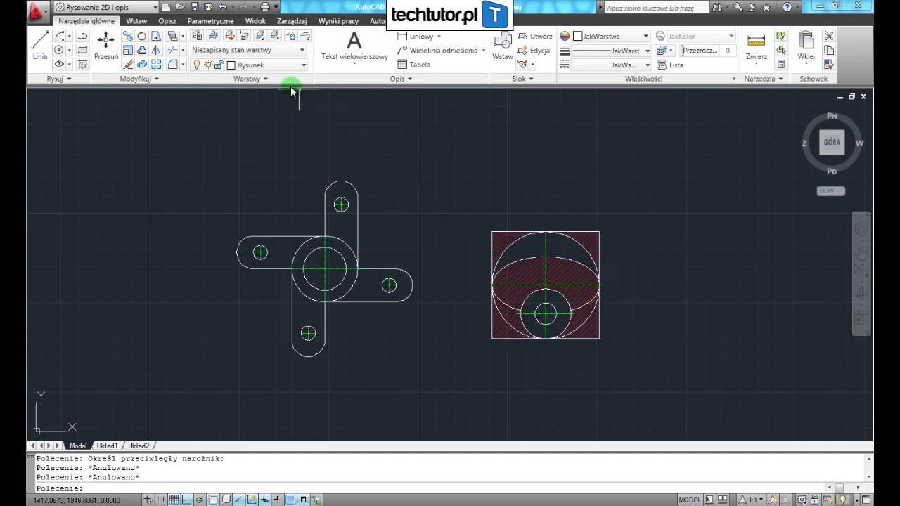
# Step: Glance at the layer list, then dock Tool Palettes beside the drawing on the Elektryczne tab
pyautogui.click(250, 66)
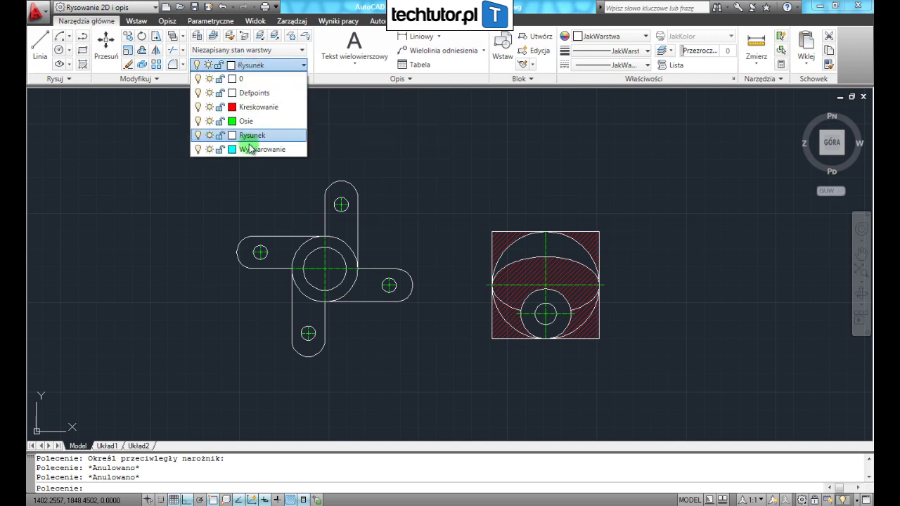
pyautogui.click(414, 156)
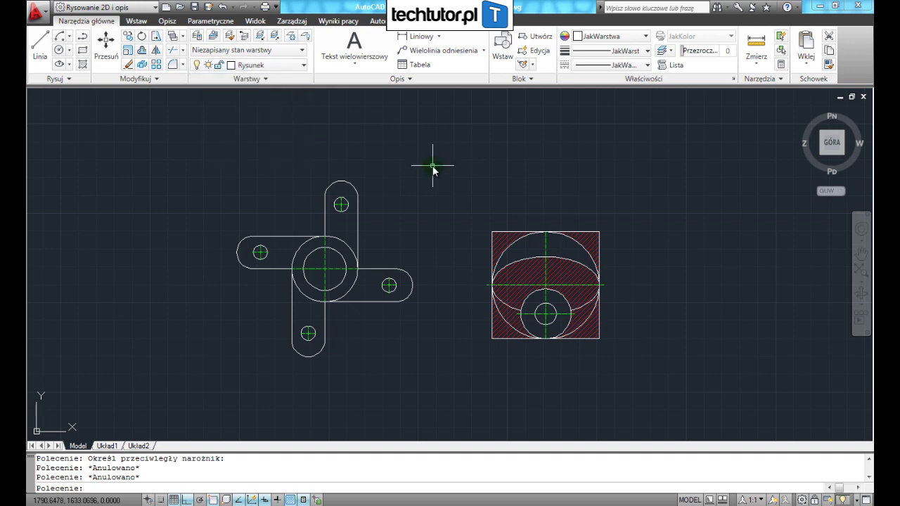
pyautogui.hotkey('ctrl', '3')
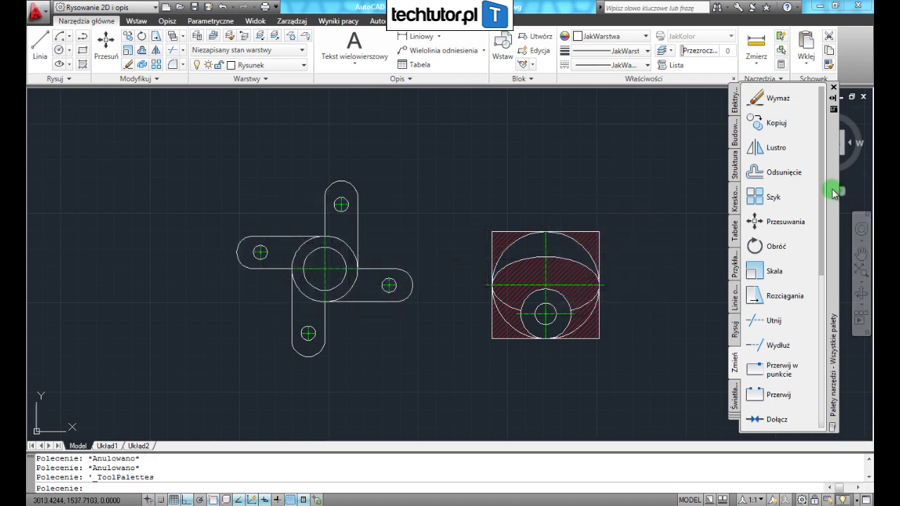
pyautogui.moveTo(833, 193)
pyautogui.mouseDown()
pyautogui.moveTo(796, 193)
pyautogui.moveTo(827, 199)
pyautogui.mouseUp()
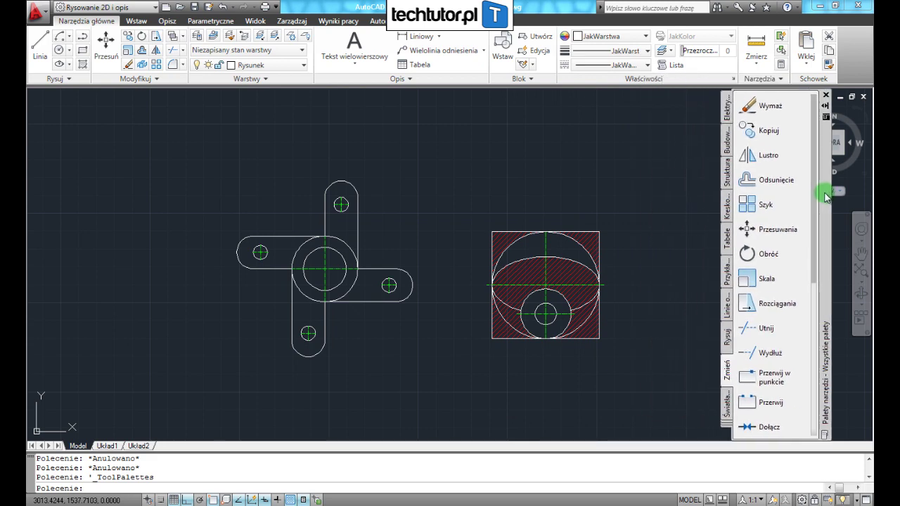
pyautogui.click(731, 105)
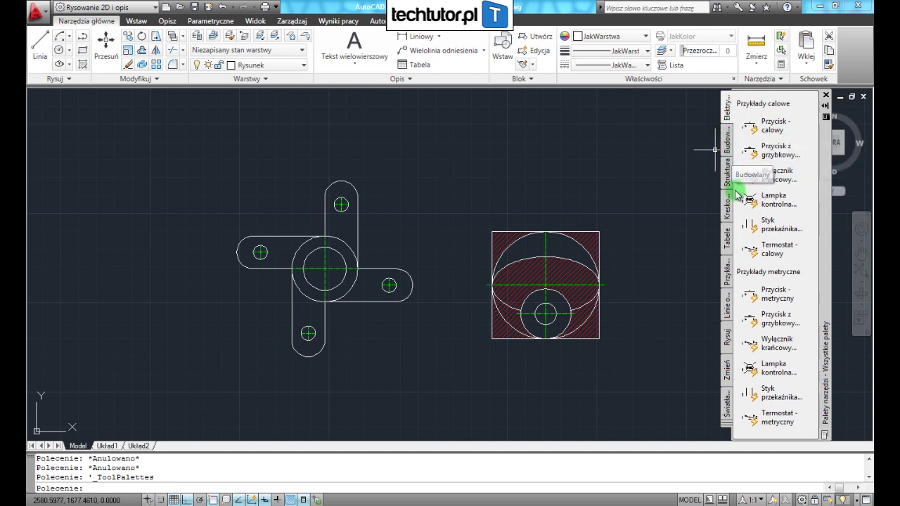
# Step: Place a Dwuteownik I-beam from the Struktura palette at the drawing's upper left
pyautogui.click(730, 141)
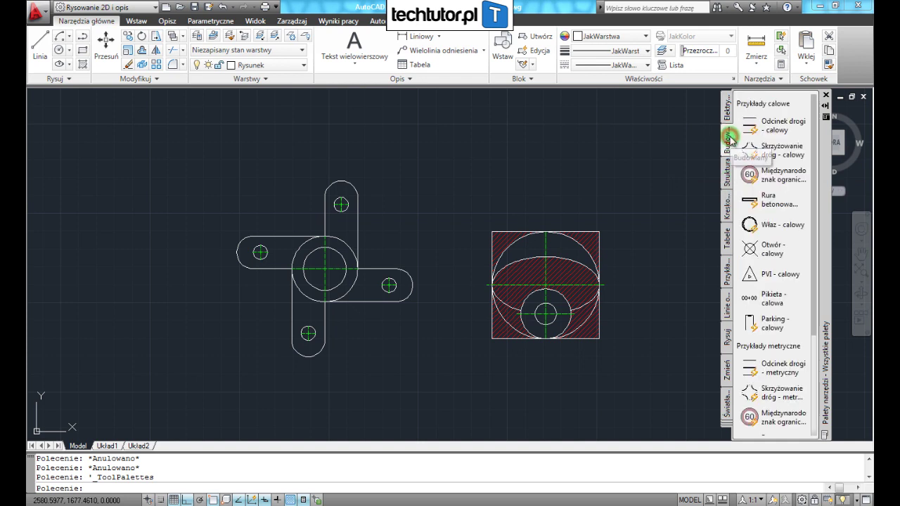
pyautogui.click(726, 173)
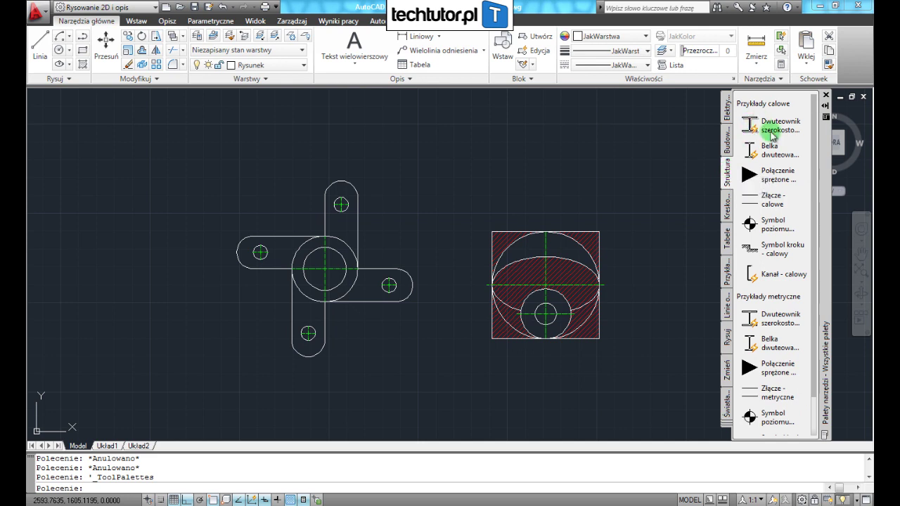
pyautogui.click(745, 125)
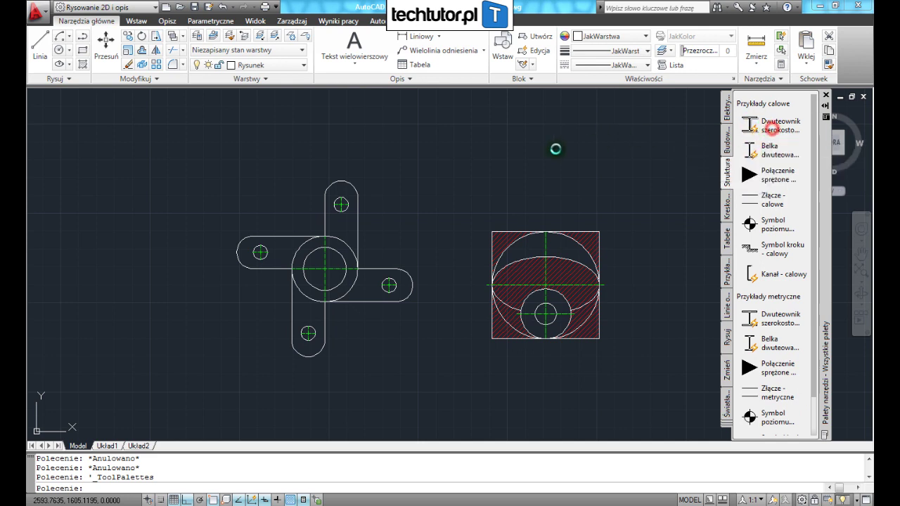
pyautogui.click(147, 193)
# Step: Window-select the test I-beam and delete it
pyautogui.click(118, 132)
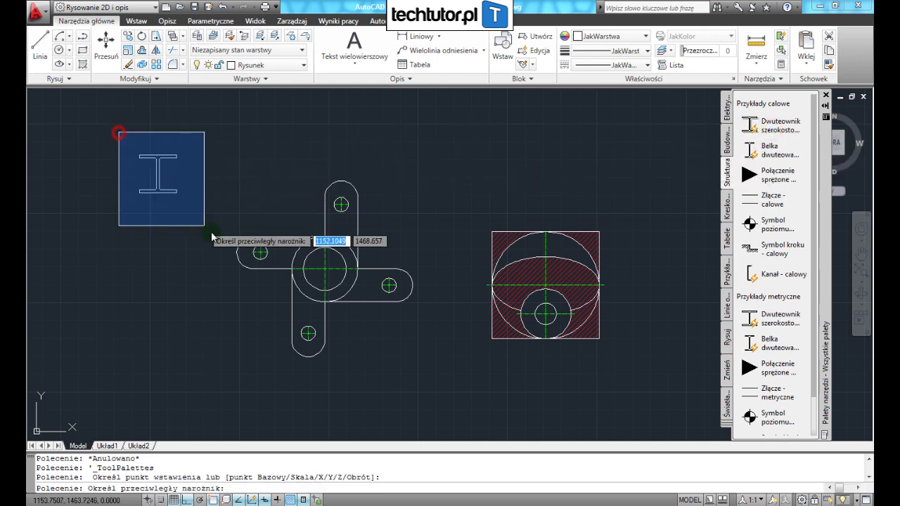
pyautogui.click(208, 230)
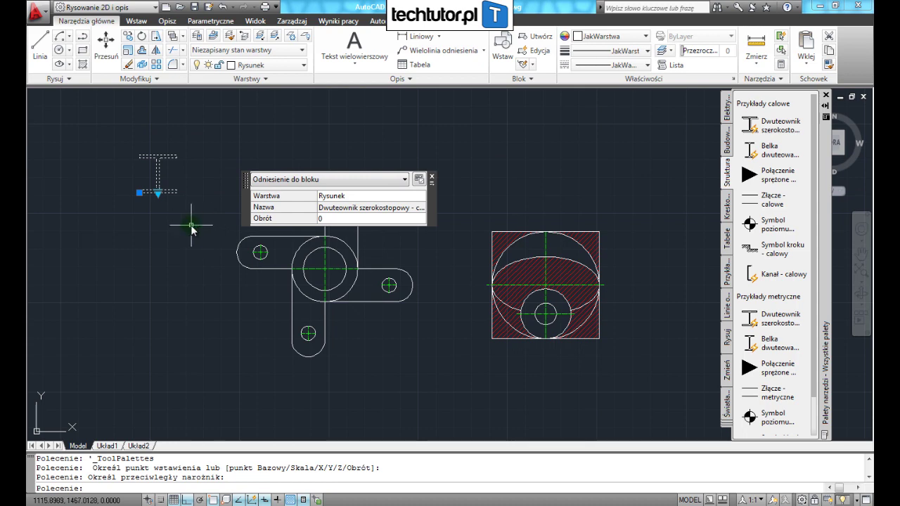
pyautogui.press('Delete')
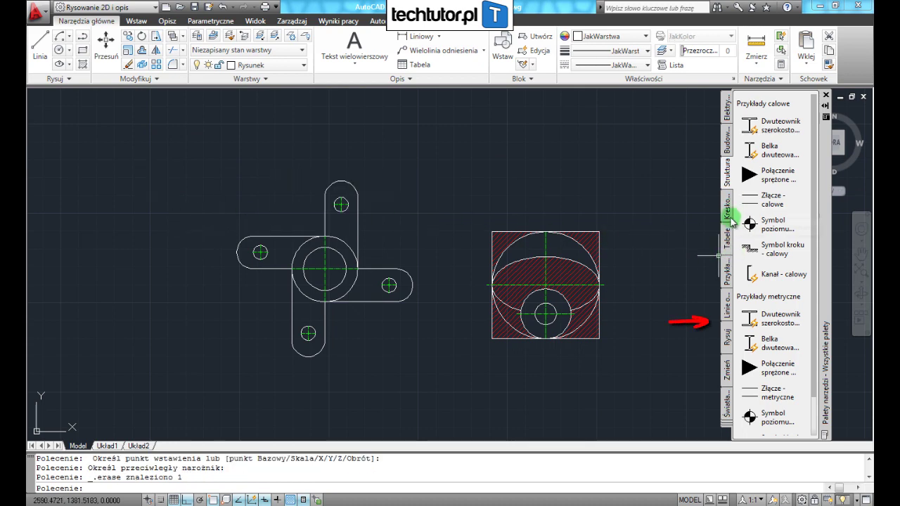
# Step: Fill the cross's left arm with the Kreskowanie palette's Cegła brick hatch, then undo it
pyautogui.click(727, 210)
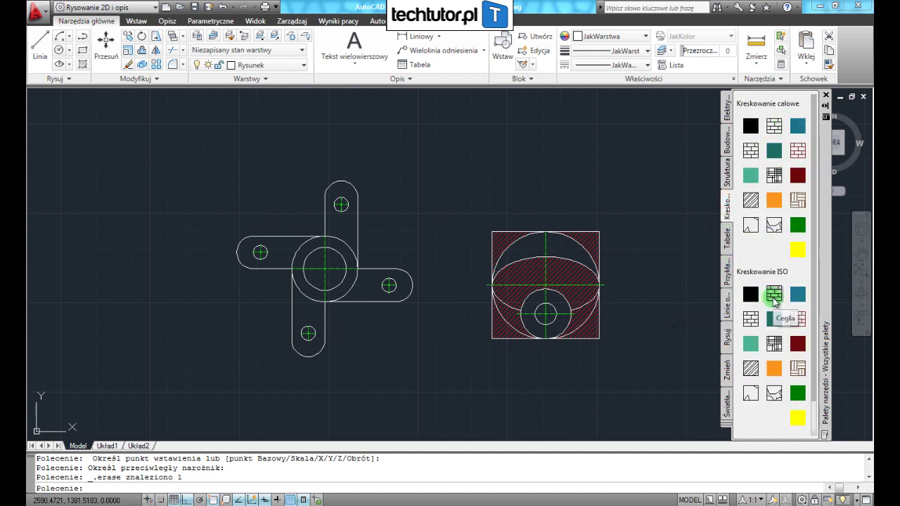
pyautogui.moveTo(774, 299); pyautogui.dragTo(275, 251)
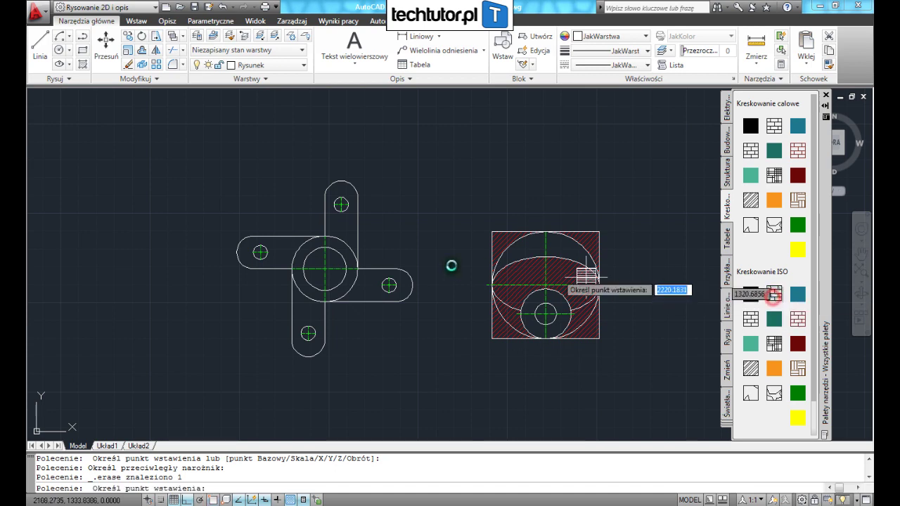
pyautogui.click(282, 255)
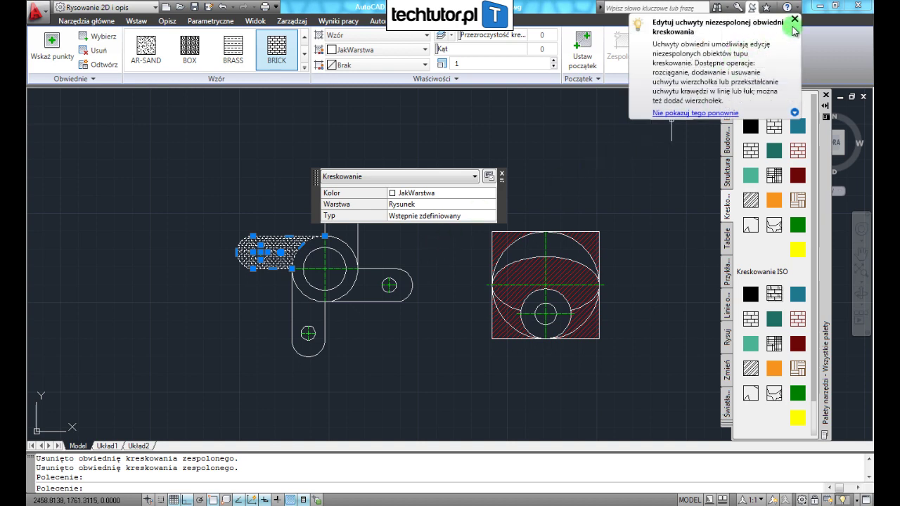
pyautogui.click(500, 173)
pyautogui.hotkey('ctrl', 'z')
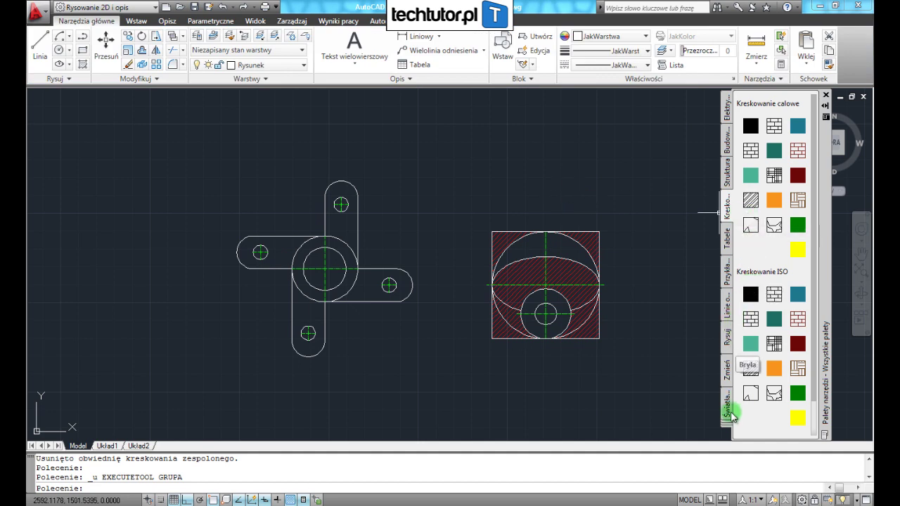
# Step: Create a new tool palette named Bloki from the palette-tab context menu
pyautogui.rightClick(729, 207)
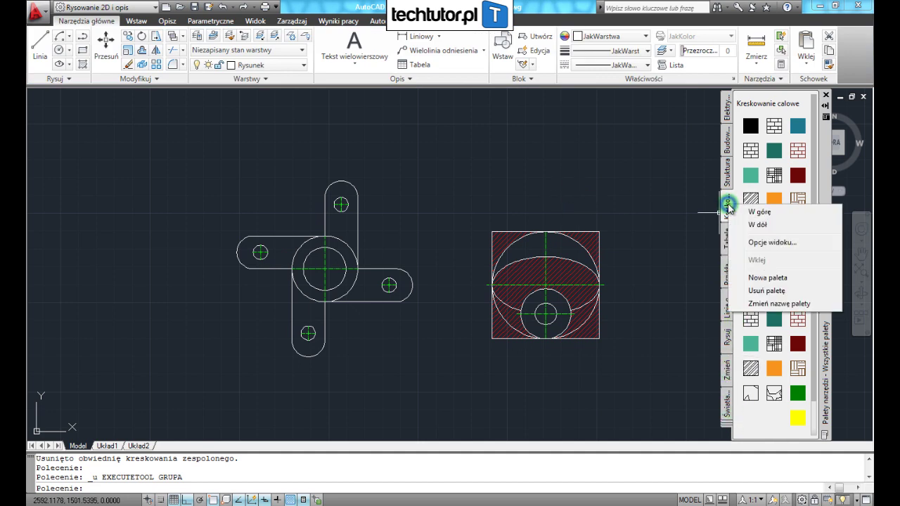
pyautogui.click(766, 279)
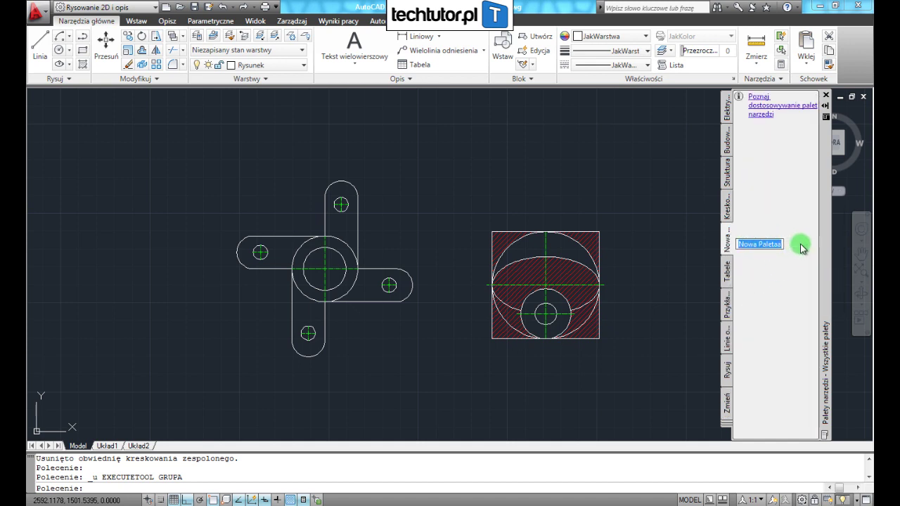
pyautogui.write('Bloki')
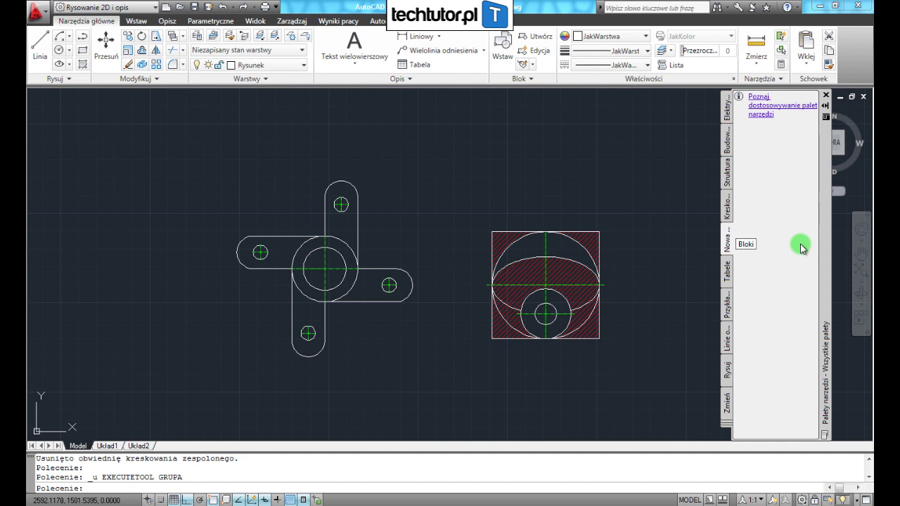
pyautogui.press('Return')
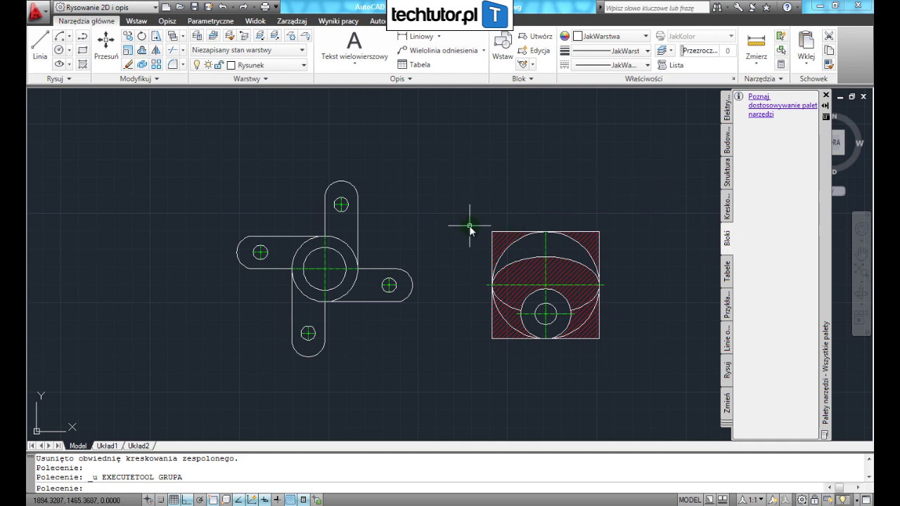
# Step: Drag Element1 and Element2 onto the Bloki palette, then place an Element1 copy at upper left
pyautogui.click(357, 221)
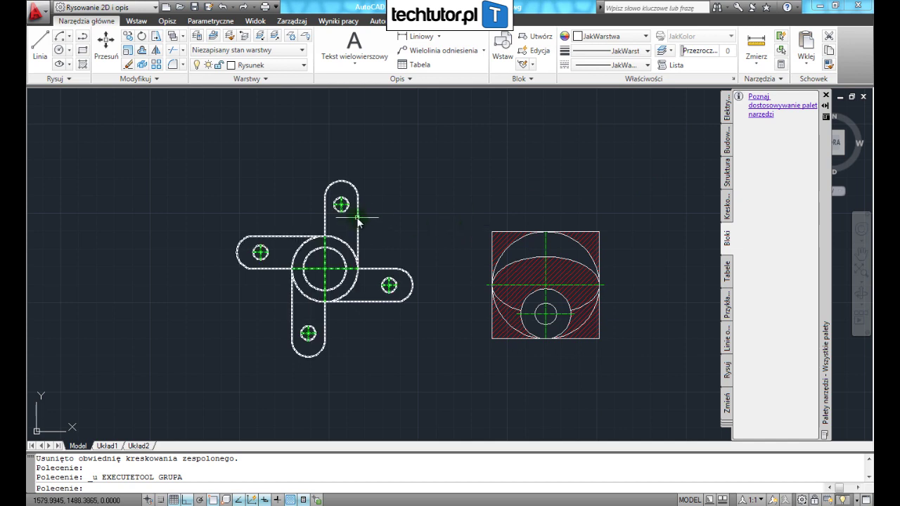
pyautogui.click(357, 220)
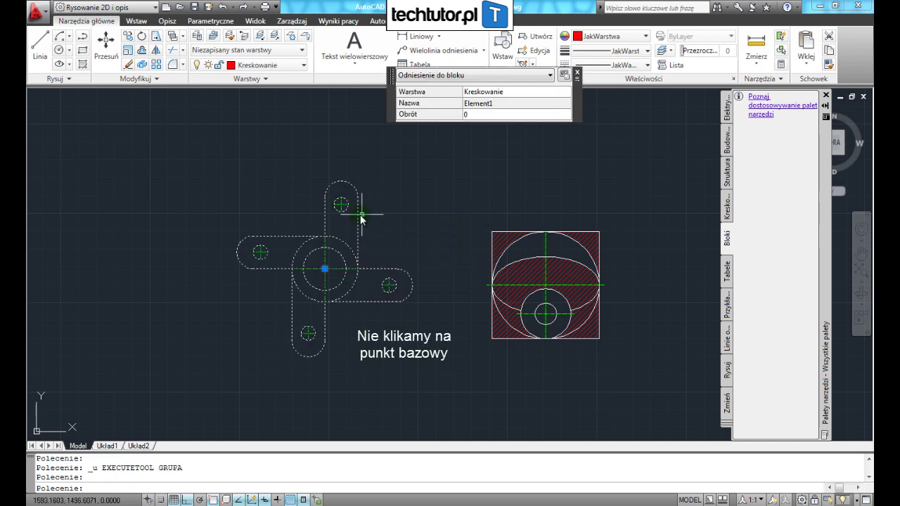
pyautogui.moveTo(360, 221)
pyautogui.mouseDown()
pyautogui.moveTo(786, 157)
pyautogui.moveTo(785, 145)
pyautogui.mouseUp()
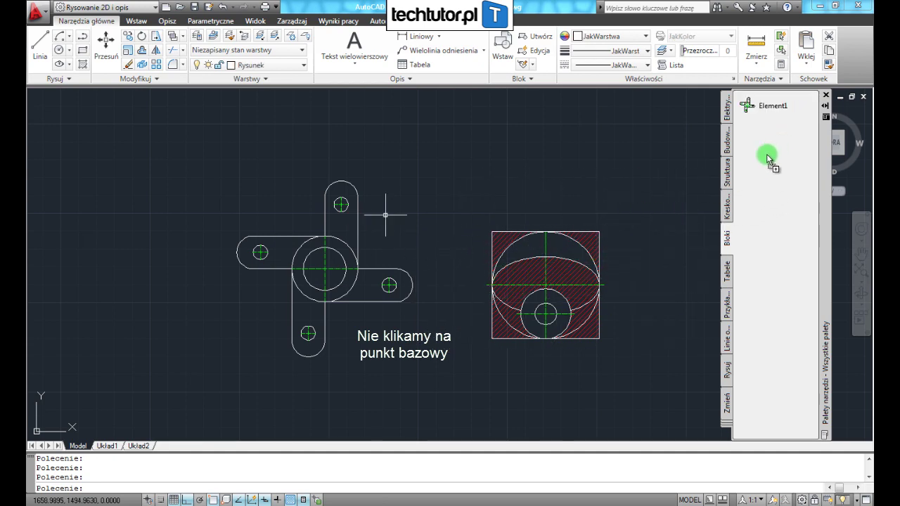
pyautogui.click(581, 230)
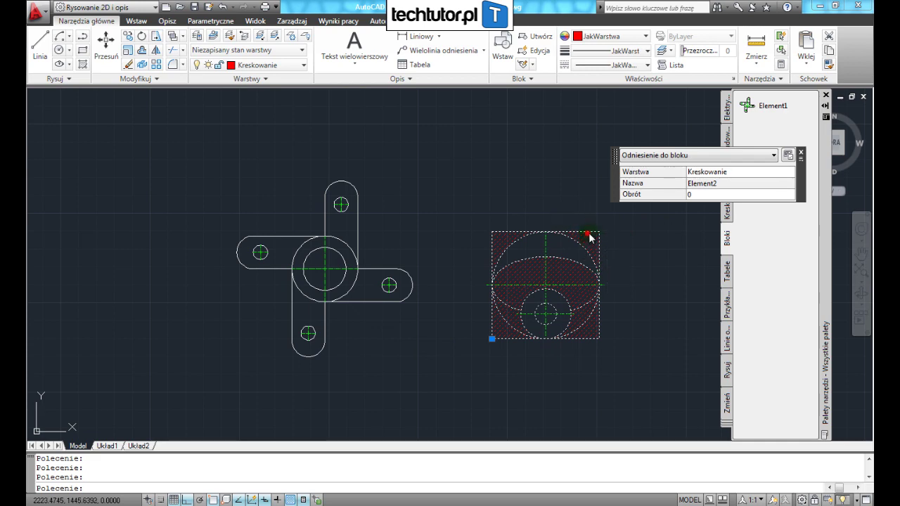
pyautogui.moveTo(589, 237)
pyautogui.mouseDown()
pyautogui.moveTo(776, 166)
pyautogui.moveTo(728, 237)
pyautogui.moveTo(760, 113)
pyautogui.mouseUp()
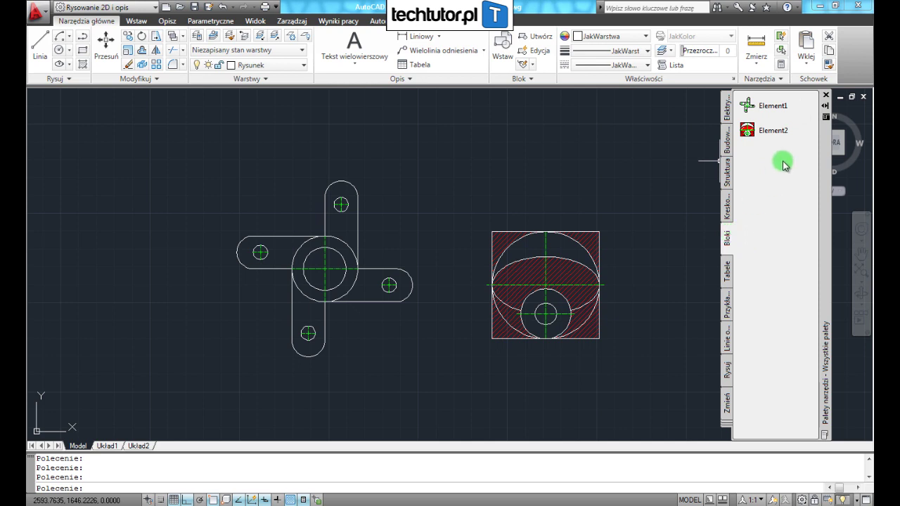
pyautogui.click(759, 109)
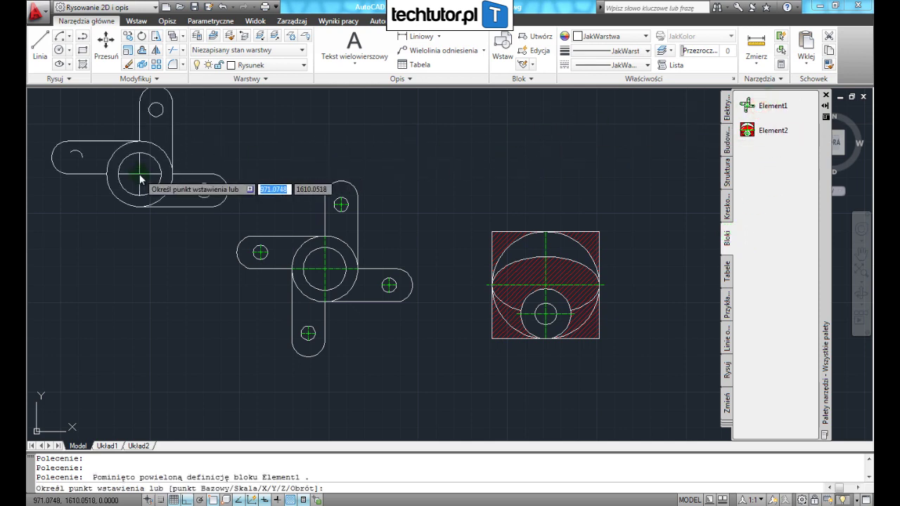
pyautogui.click(110, 197)
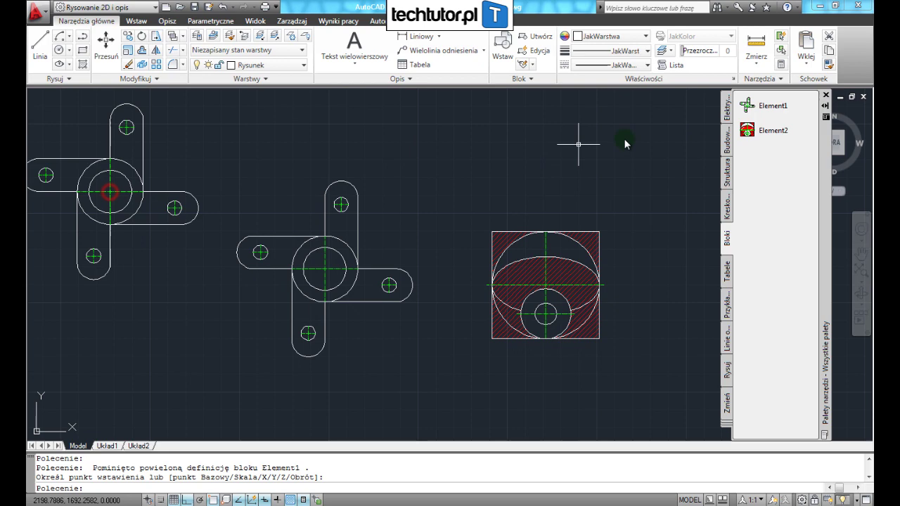
# Step: Place Element2 above the hatched square, Element1 at lower left, and Element2 below the square
pyautogui.click(774, 130)
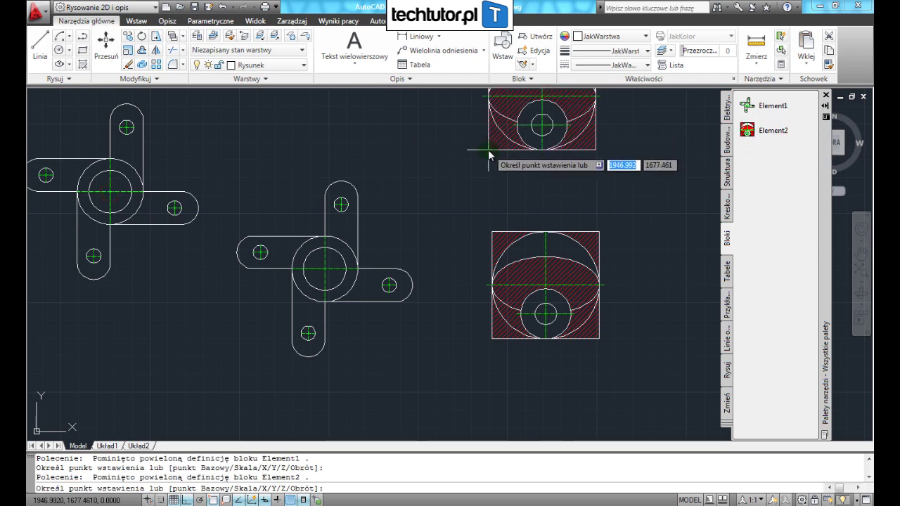
pyautogui.click(487, 173)
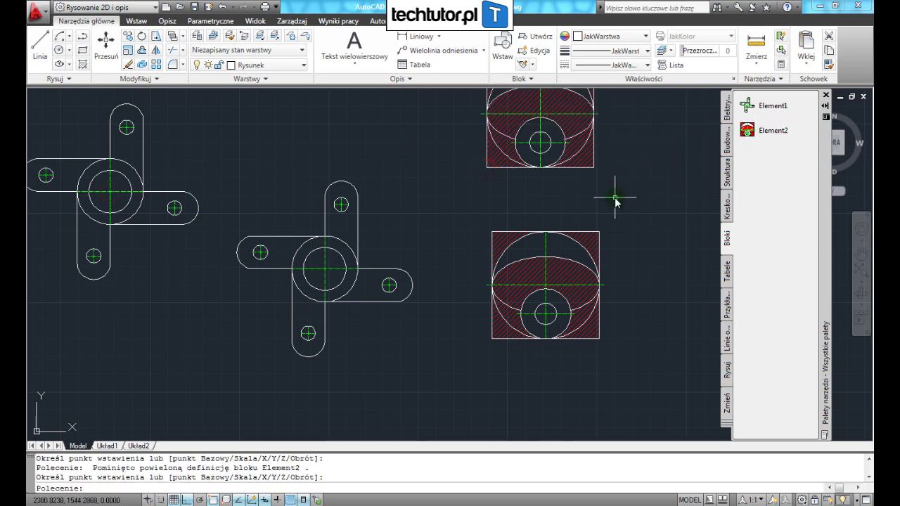
pyautogui.scroll(-2, 617, 196)
pyautogui.click(773, 106)
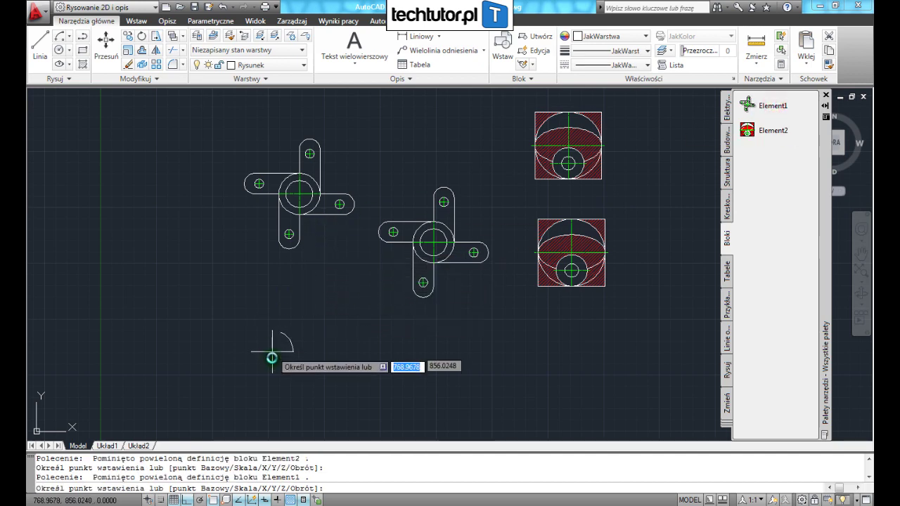
pyautogui.click(267, 384)
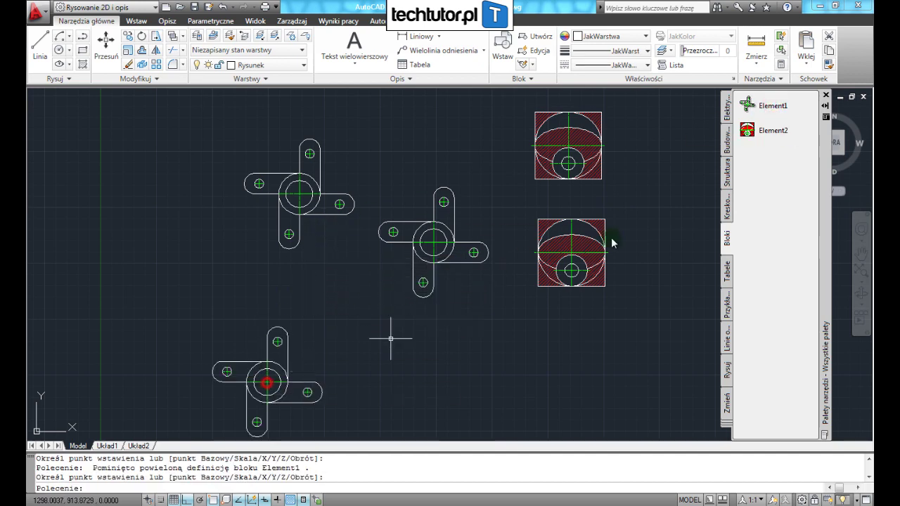
pyautogui.click(763, 133)
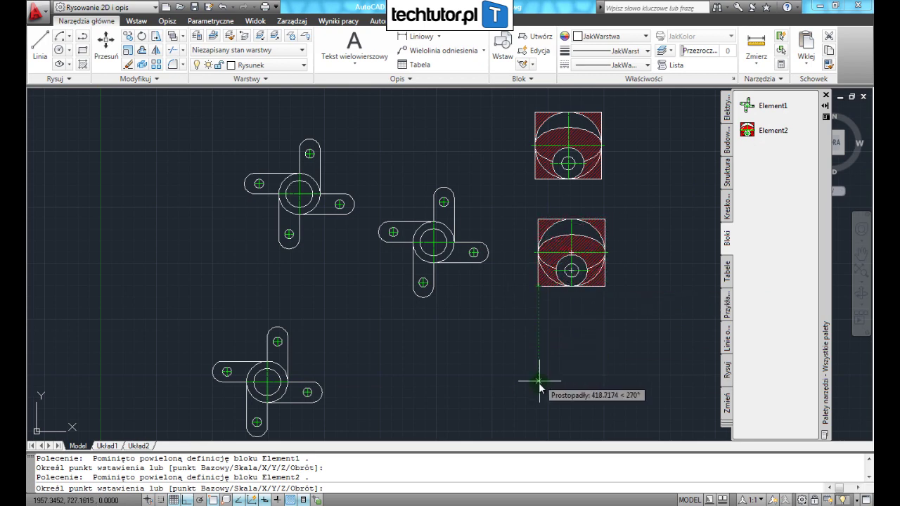
pyautogui.click(538, 385)
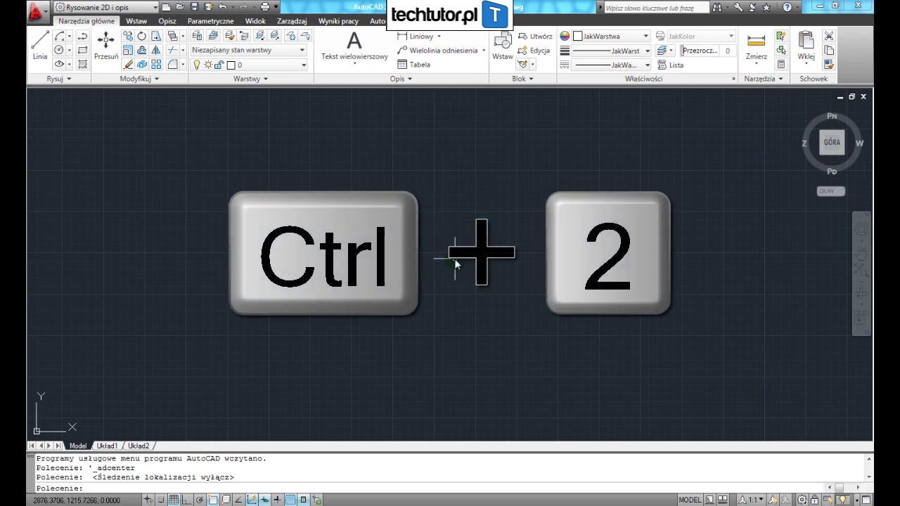
# Step: Use DesignCenter to add Przykład.dwg's Kreskowanie, Osie, Rysunek and Wymiarowanie layers
pyautogui.hotkey('ctrl', '2')
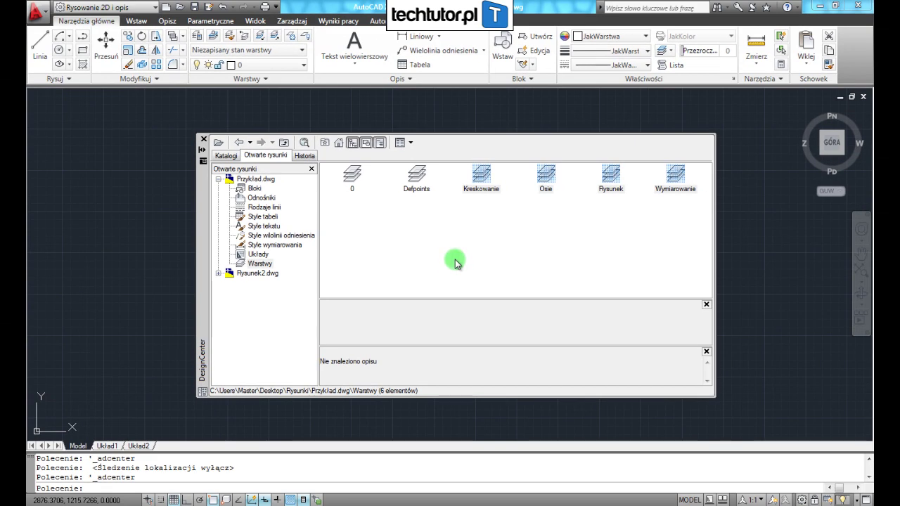
pyautogui.click(256, 264)
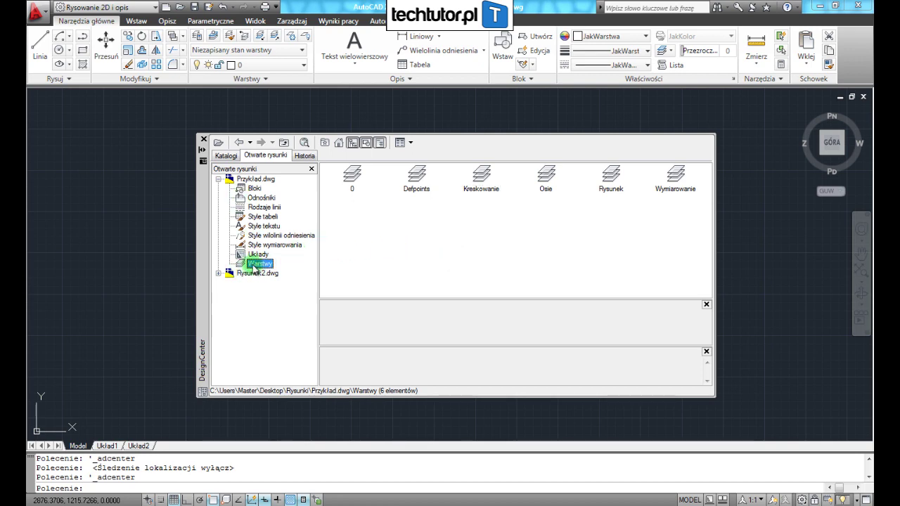
pyautogui.moveTo(703, 211); pyautogui.dragTo(472, 180)
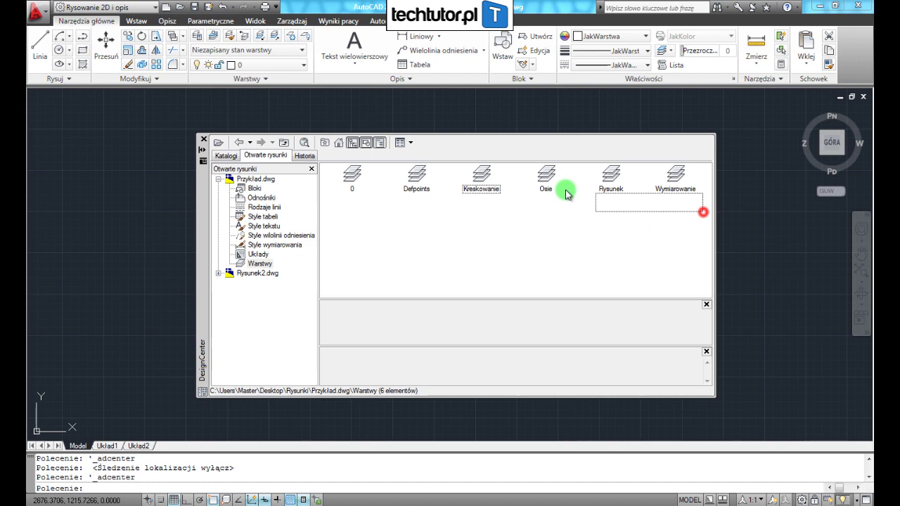
pyautogui.rightClick(482, 180)
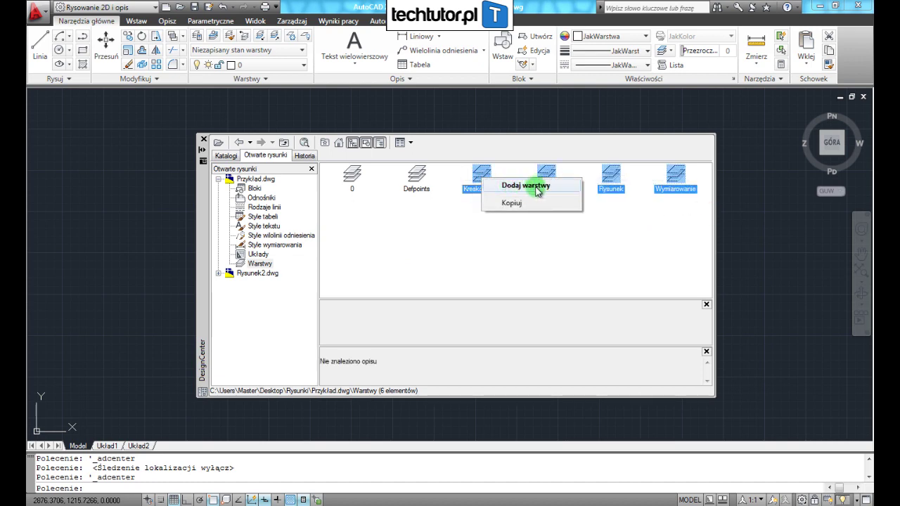
pyautogui.click(446, 261)
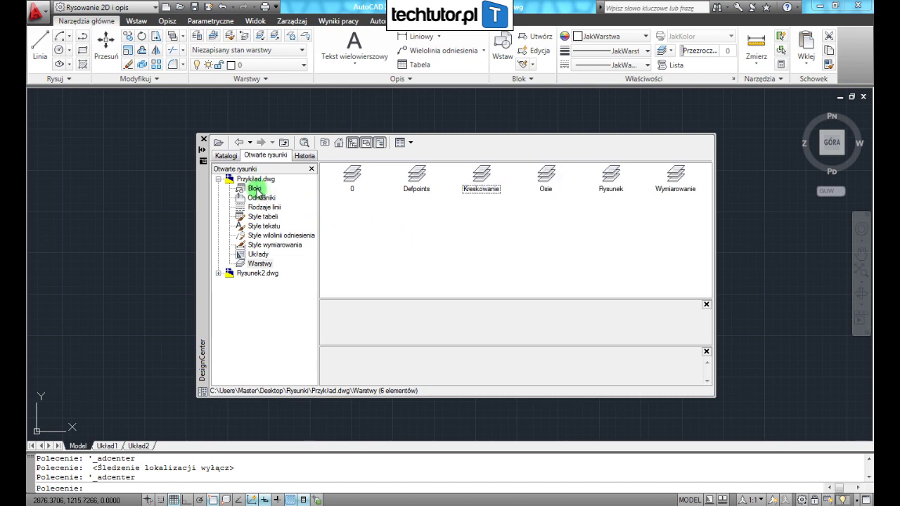
# Step: Browse Przykład.dwg's blocks and Rysunek2.dwg's contents in DesignCenter, then close it
pyautogui.click(255, 189)
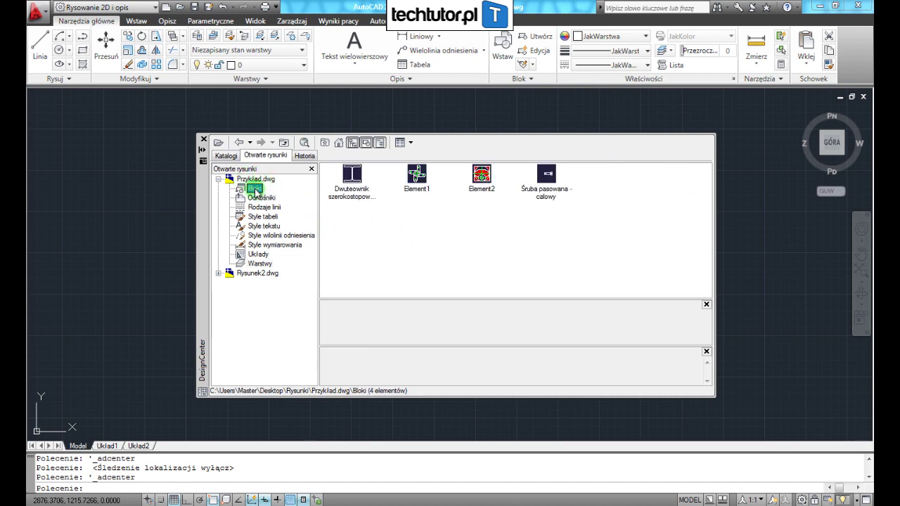
pyautogui.rightClick(478, 178)
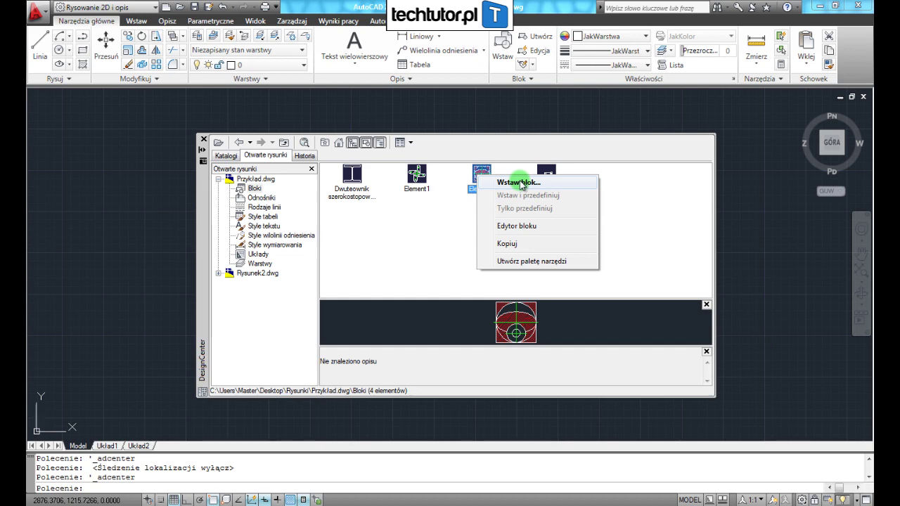
pyautogui.click(413, 254)
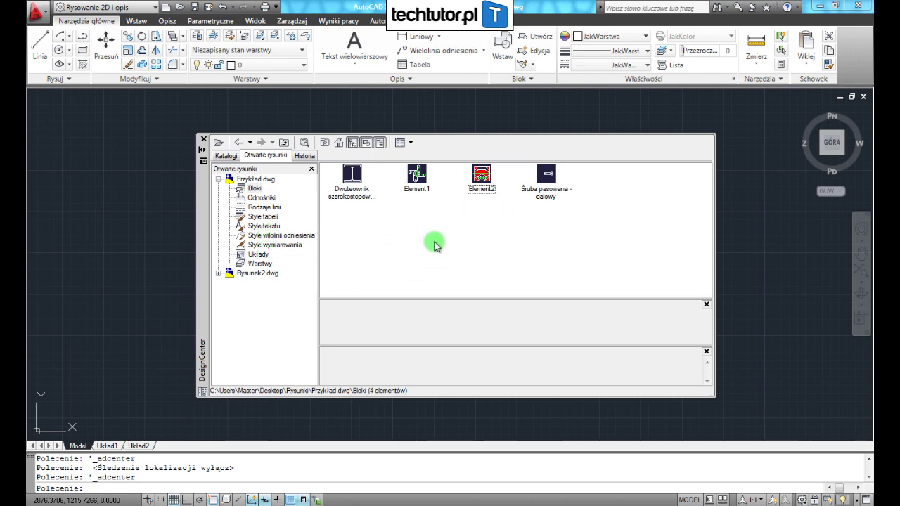
pyautogui.click(219, 273)
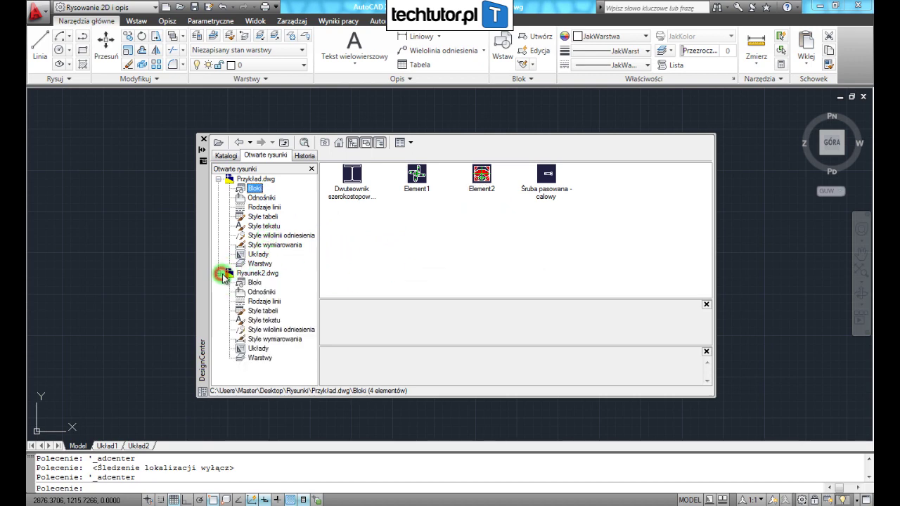
pyautogui.click(447, 256)
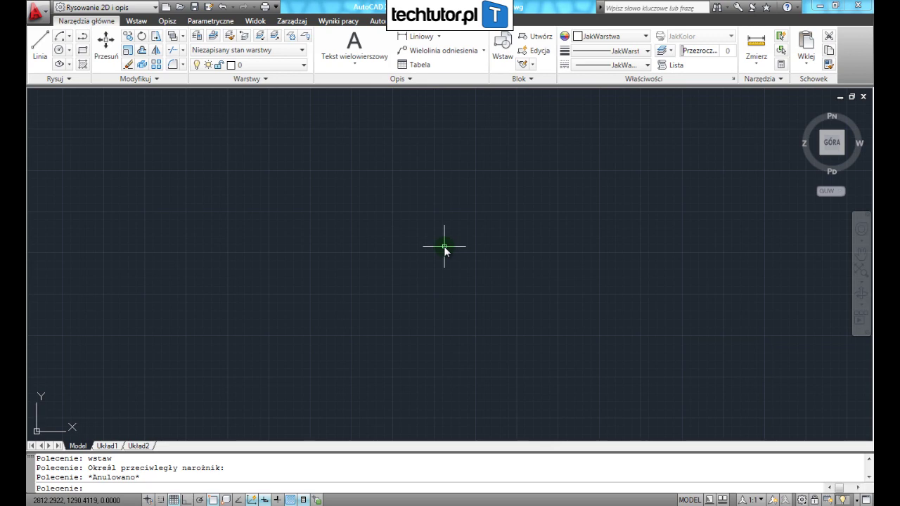
# Step: Confirm the copied layers, then insert Element2 via WSTAW near the drawing centre
pyautogui.click(292, 64)
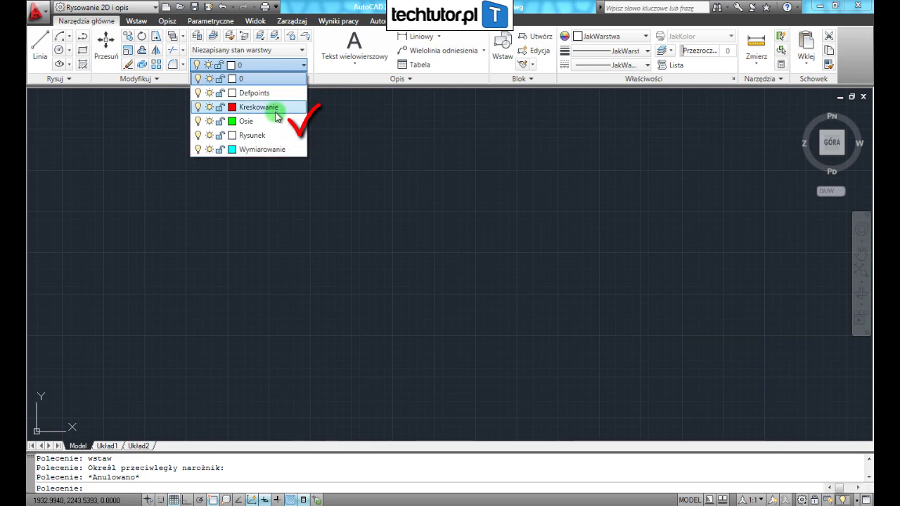
pyautogui.click(371, 214)
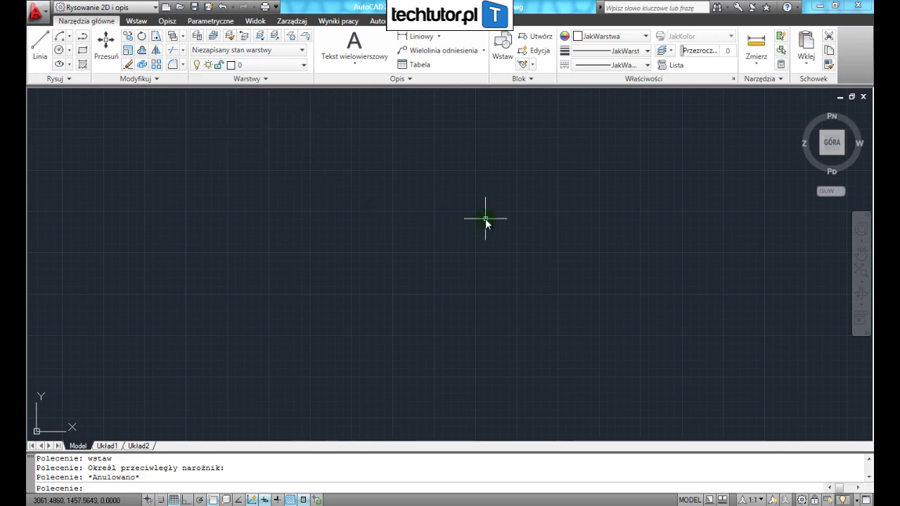
pyautogui.write('wstaw')
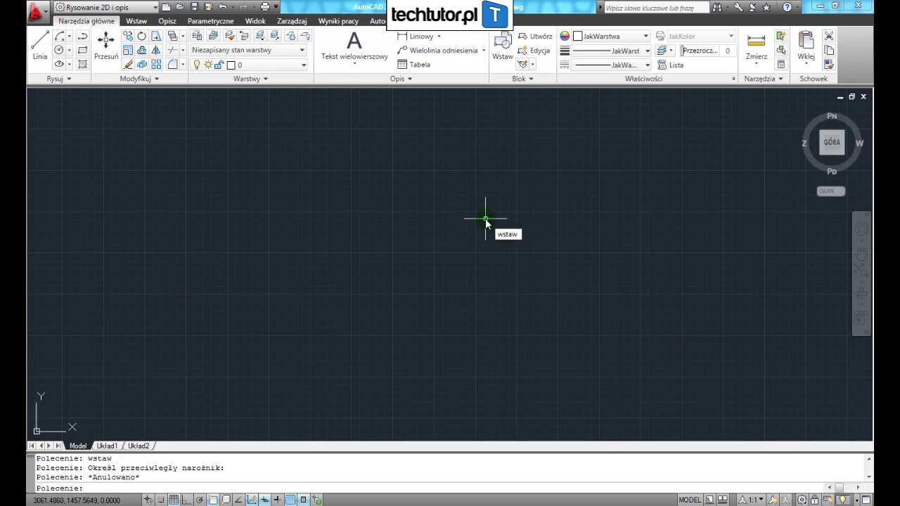
pyautogui.press('Return')
pyautogui.click(450, 187)
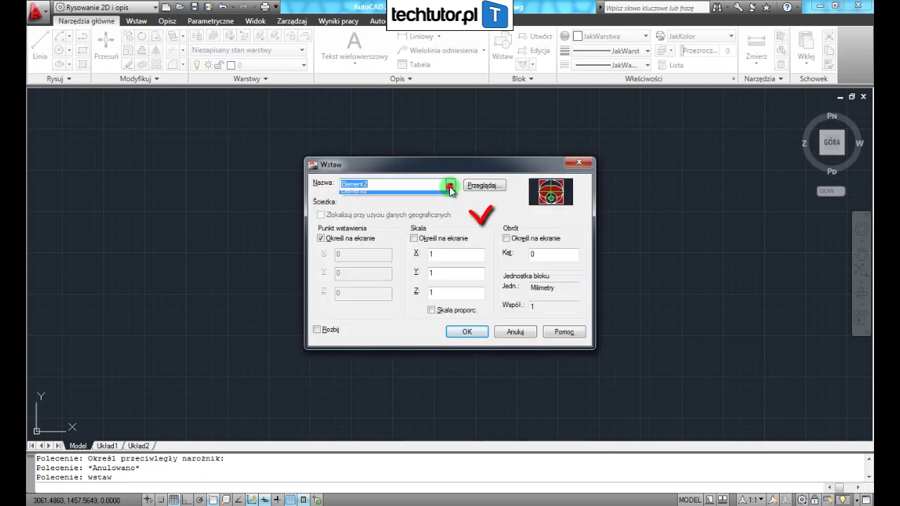
pyautogui.click(437, 213)
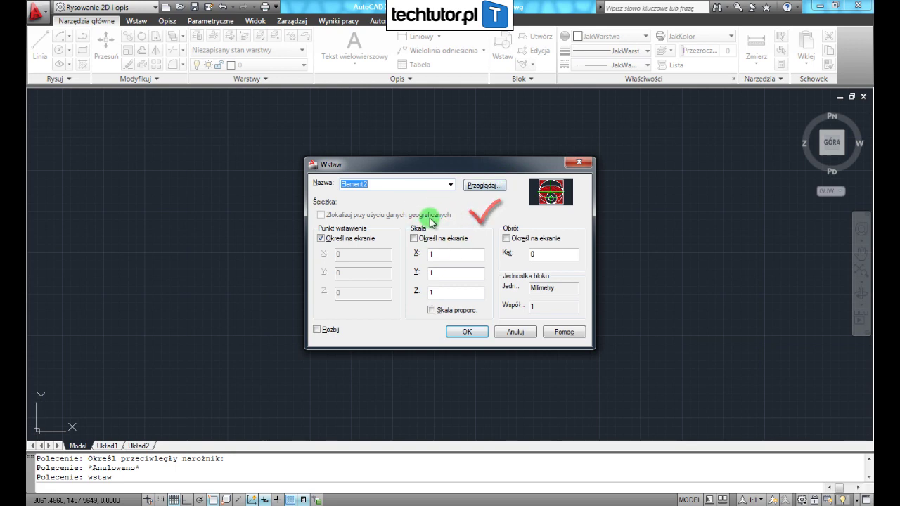
pyautogui.click(467, 331)
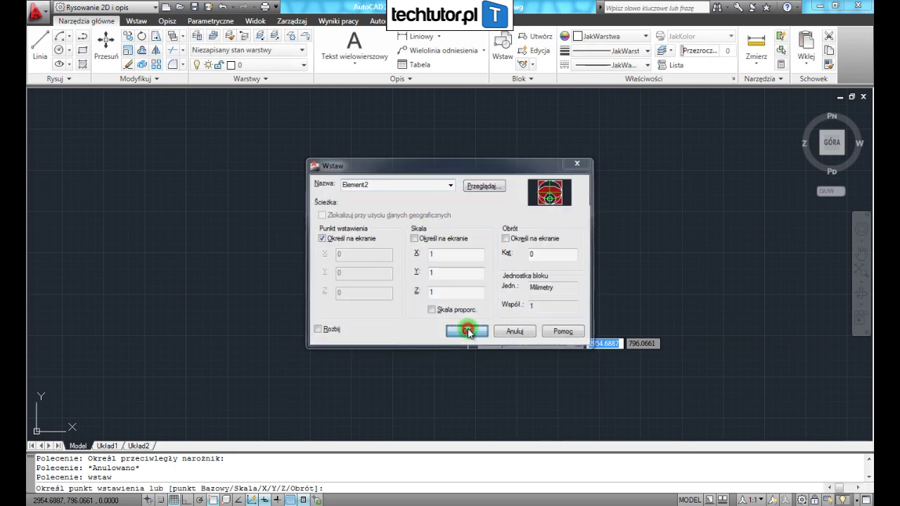
pyautogui.click(408, 266)
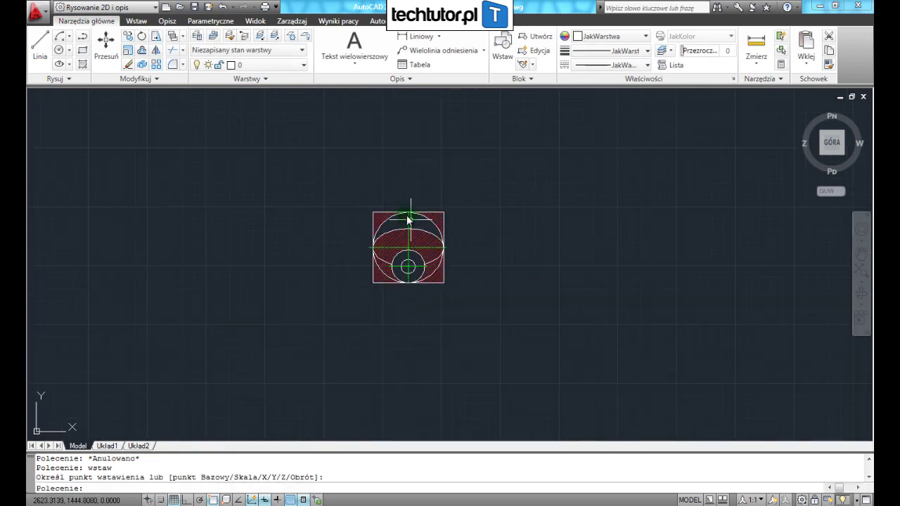
pyautogui.scroll(3, 408, 220)
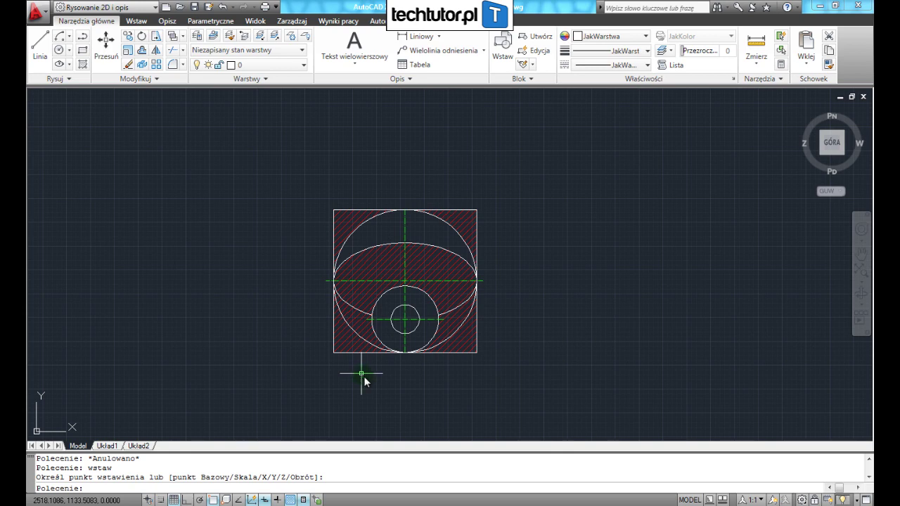
pyautogui.scroll(2, 373, 387)
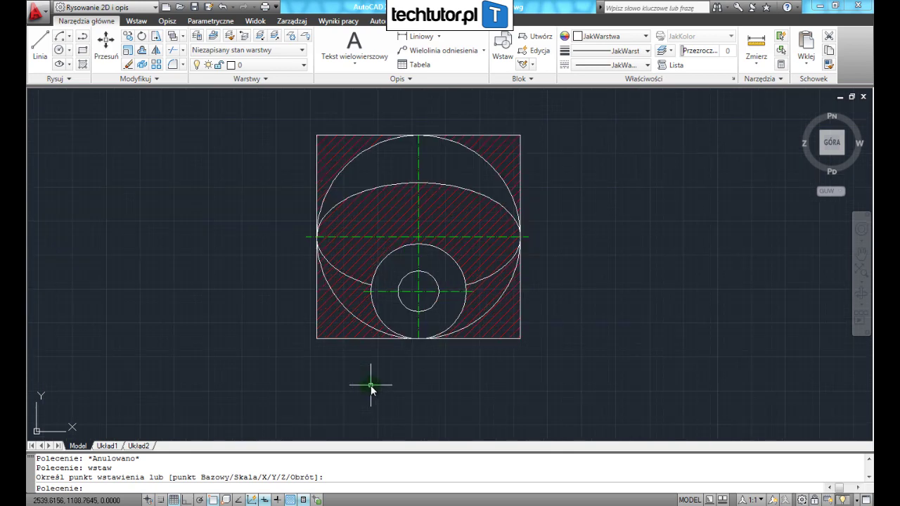